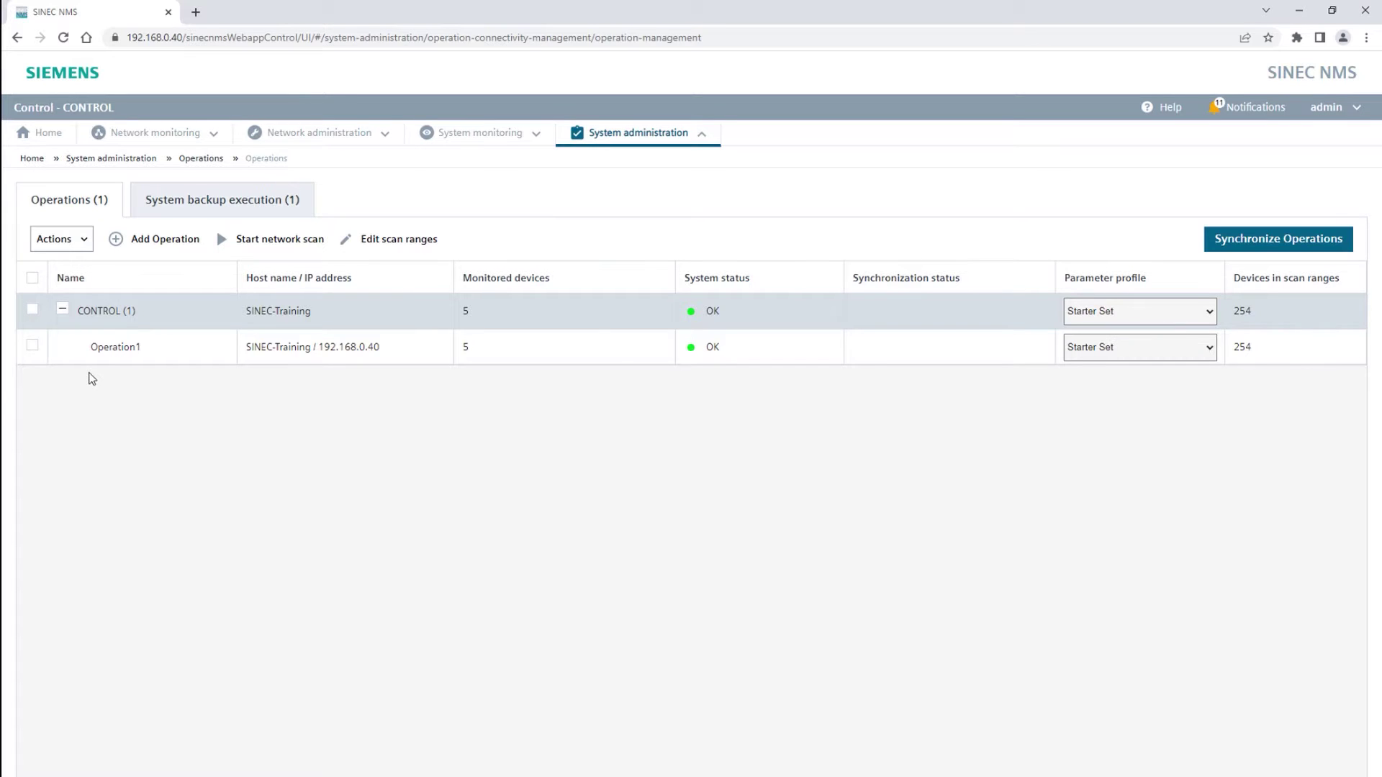
Select the Operation1 entry in the Policy Control Center list.
left_click(32, 346)
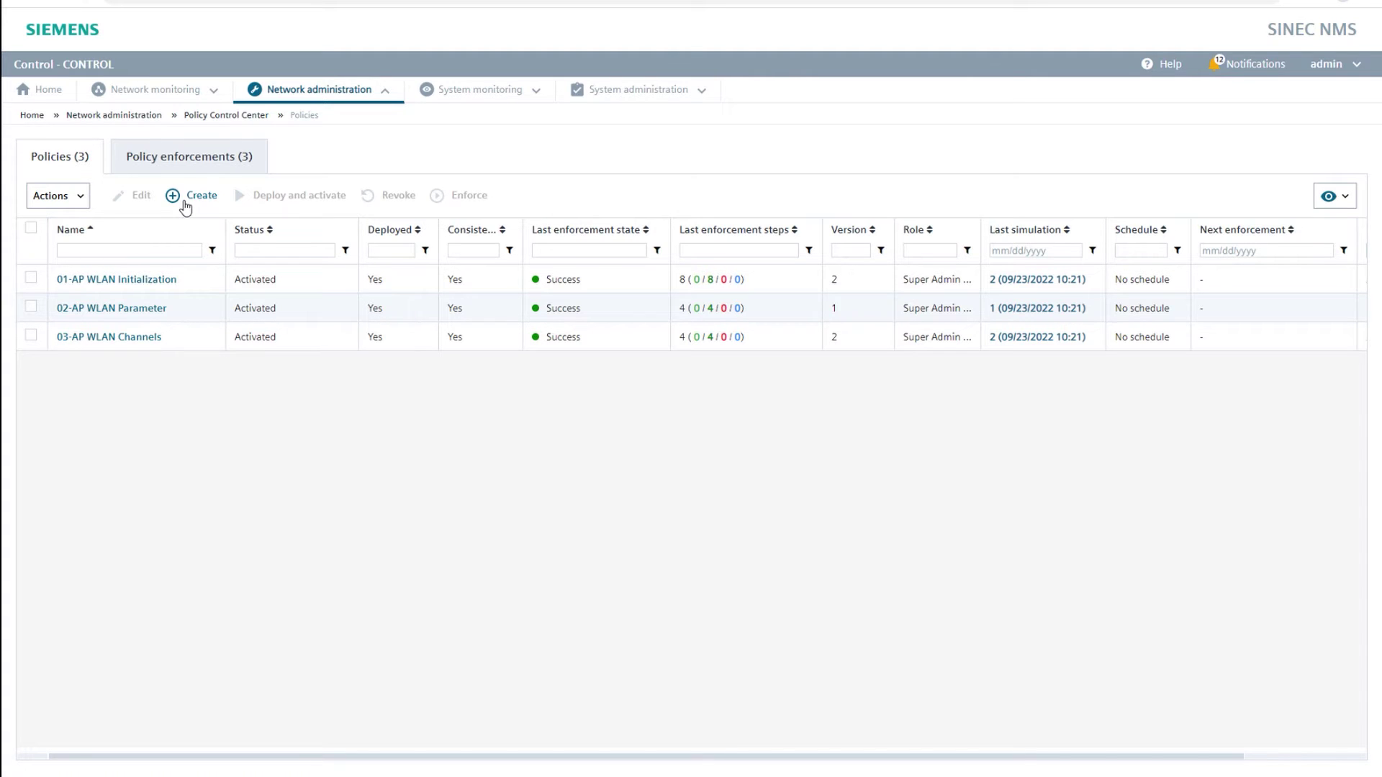
Create a new policy named '04-Client WLAN Channels' restricted to the WLAN Clients device area.
left_click(185, 208)
left_click(381, 152)
type("04")
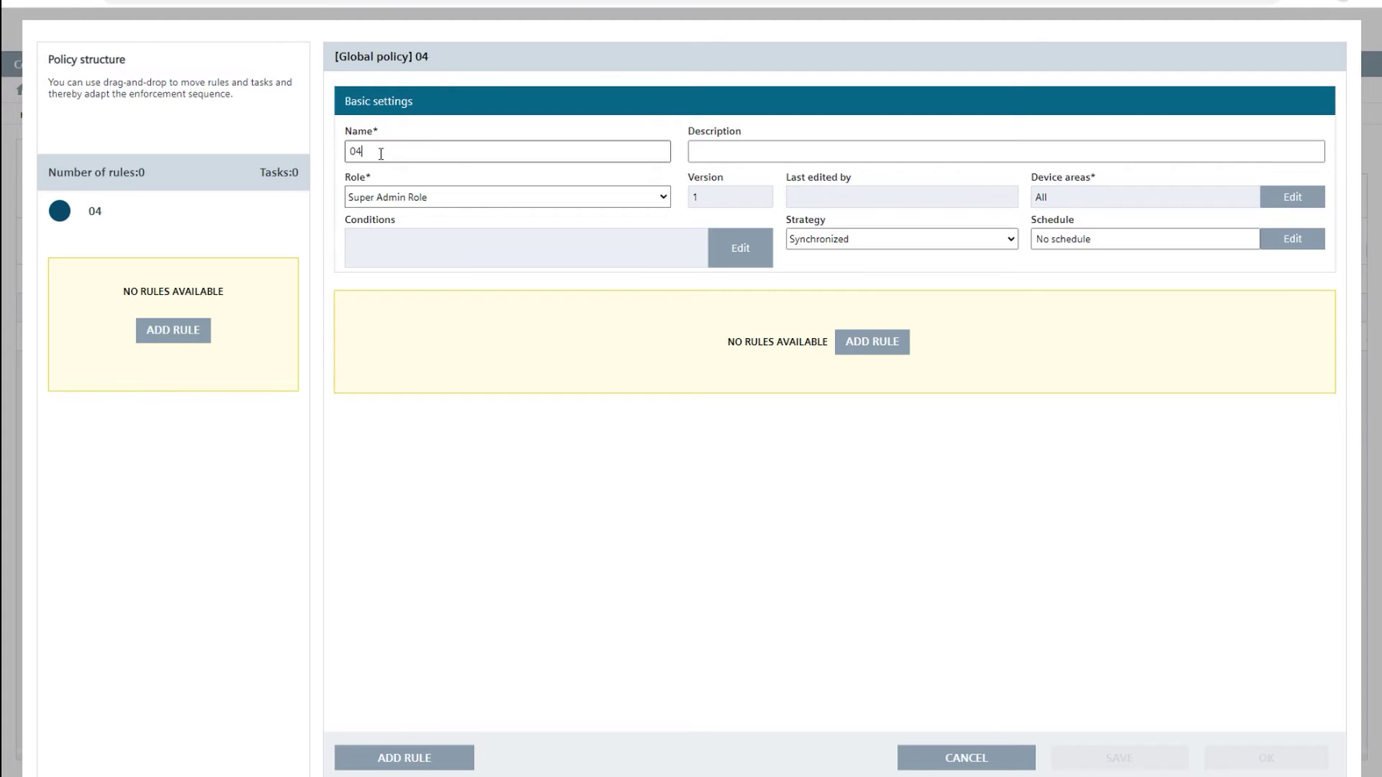
type("-Client WLAN Channels")
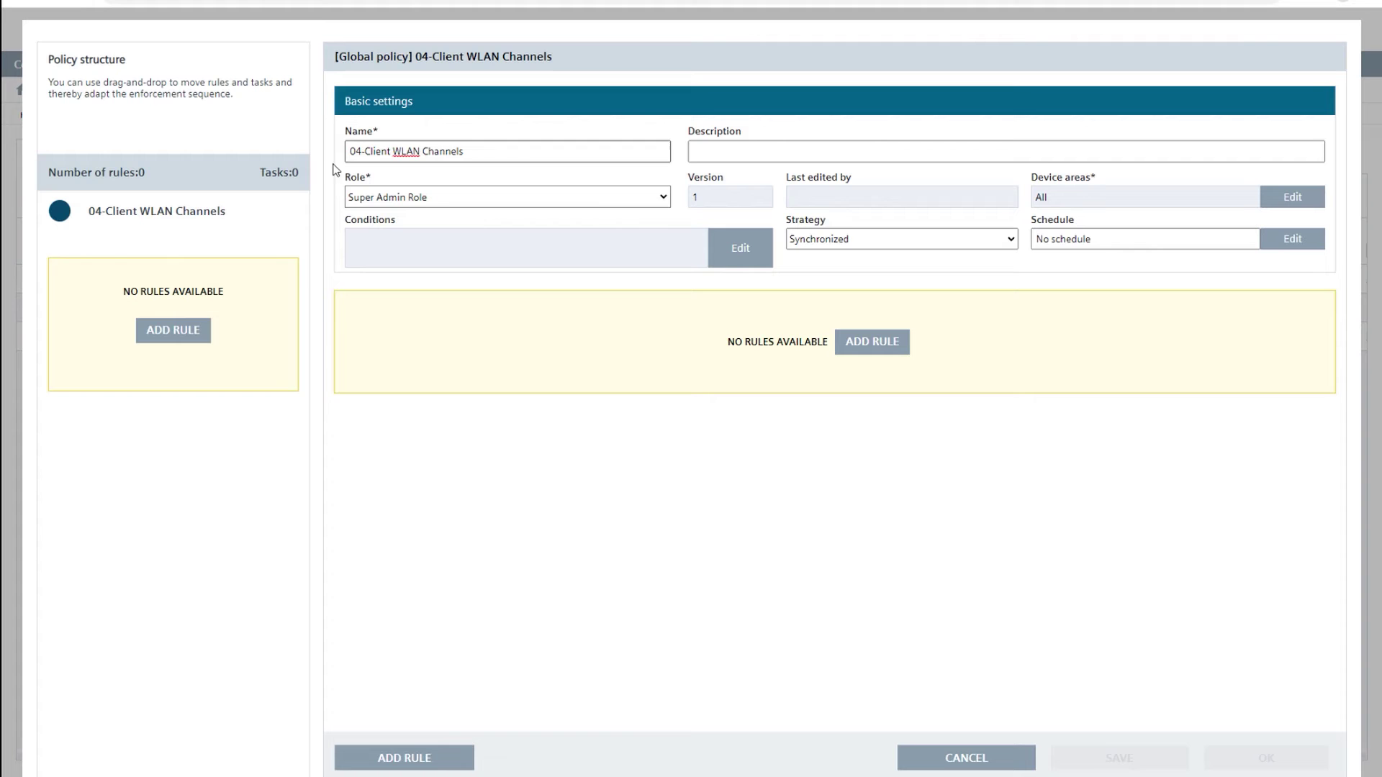
left_click(1293, 199)
left_click(835, 355)
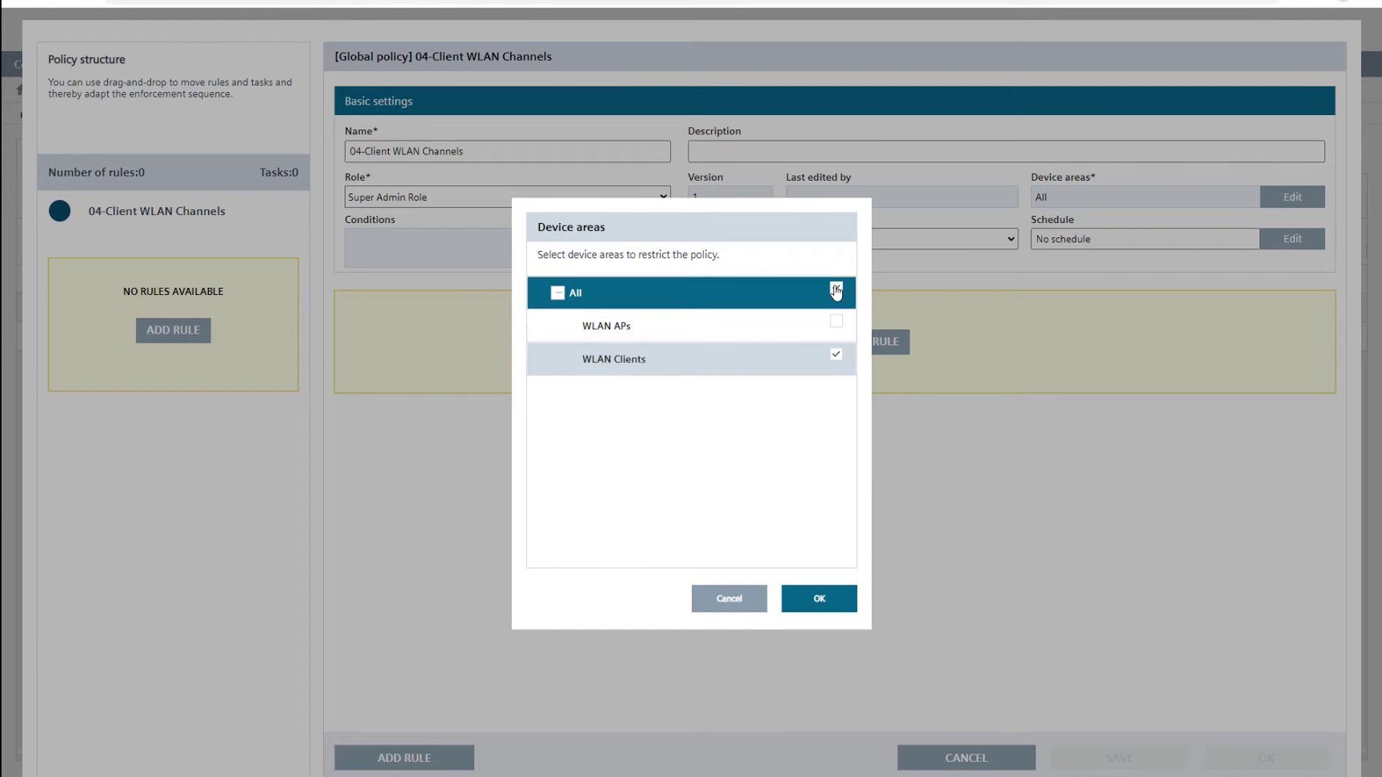
left_click(832, 593)
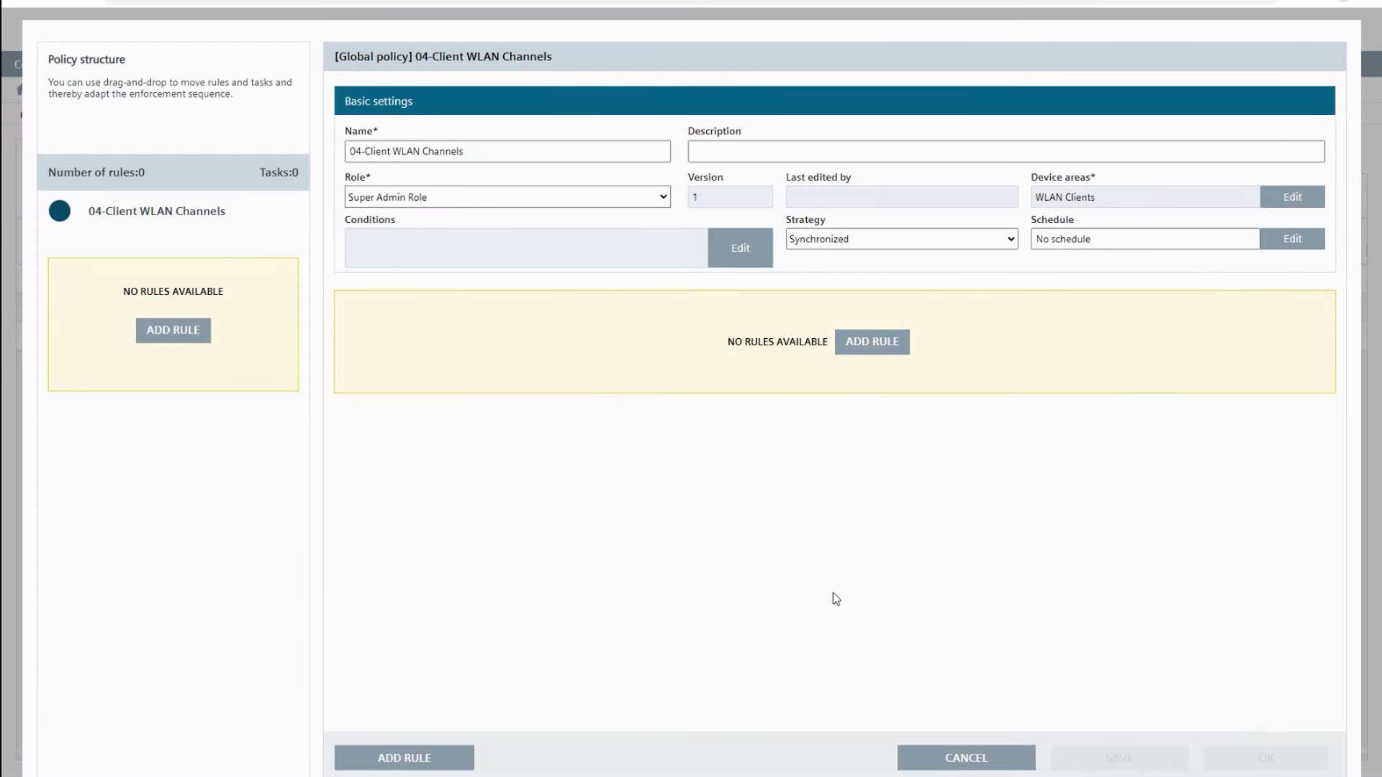
Add a rule named 'WLAN Clients Channels' to the policy.
left_click(872, 342)
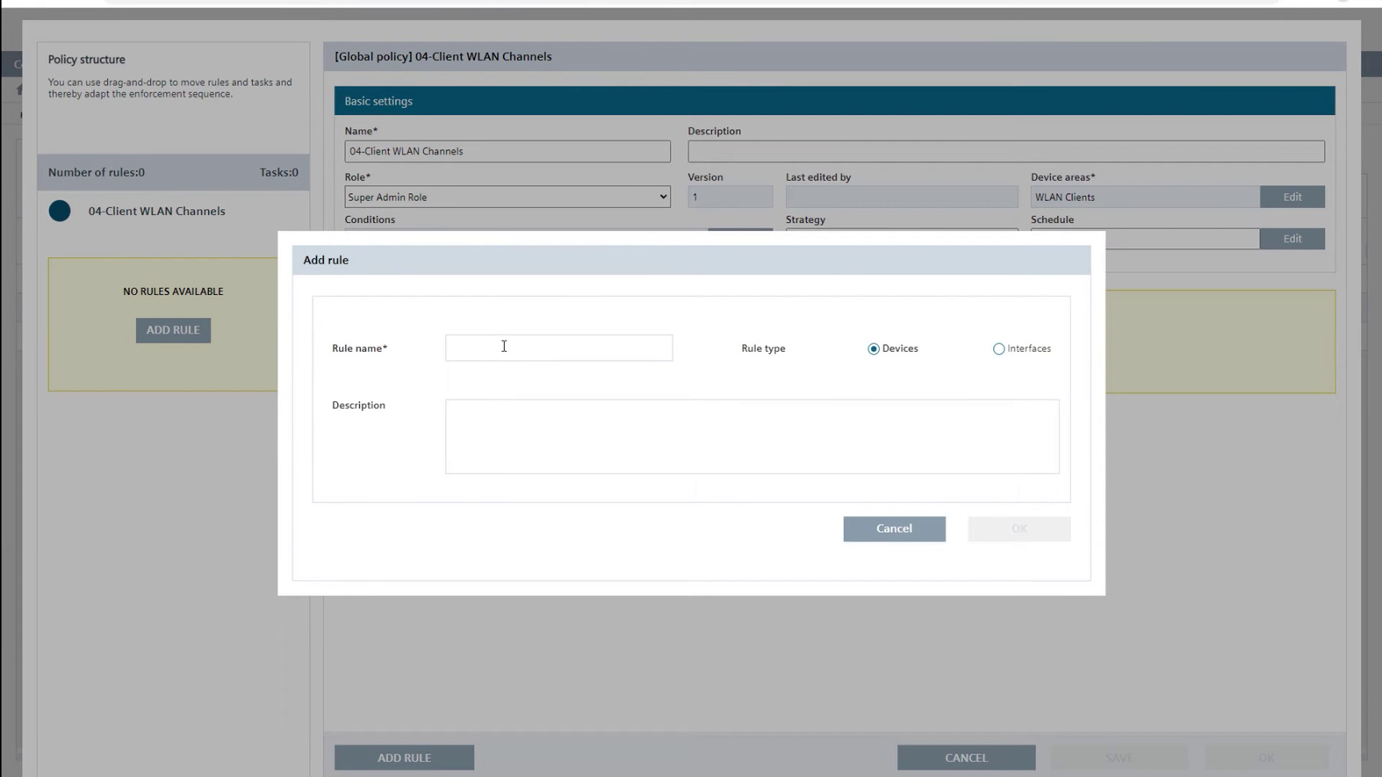
type("WLAN")
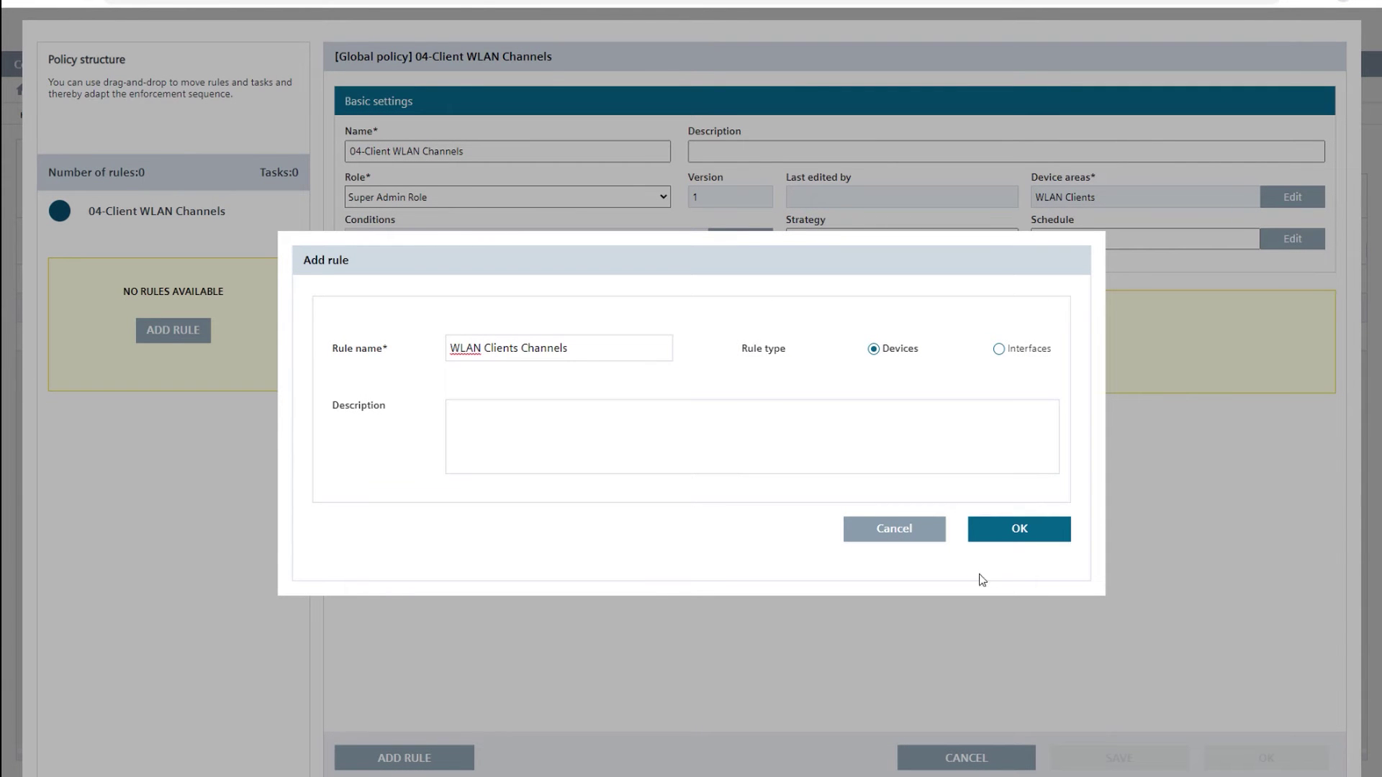
type(" Clients Channels")
left_click(1016, 524)
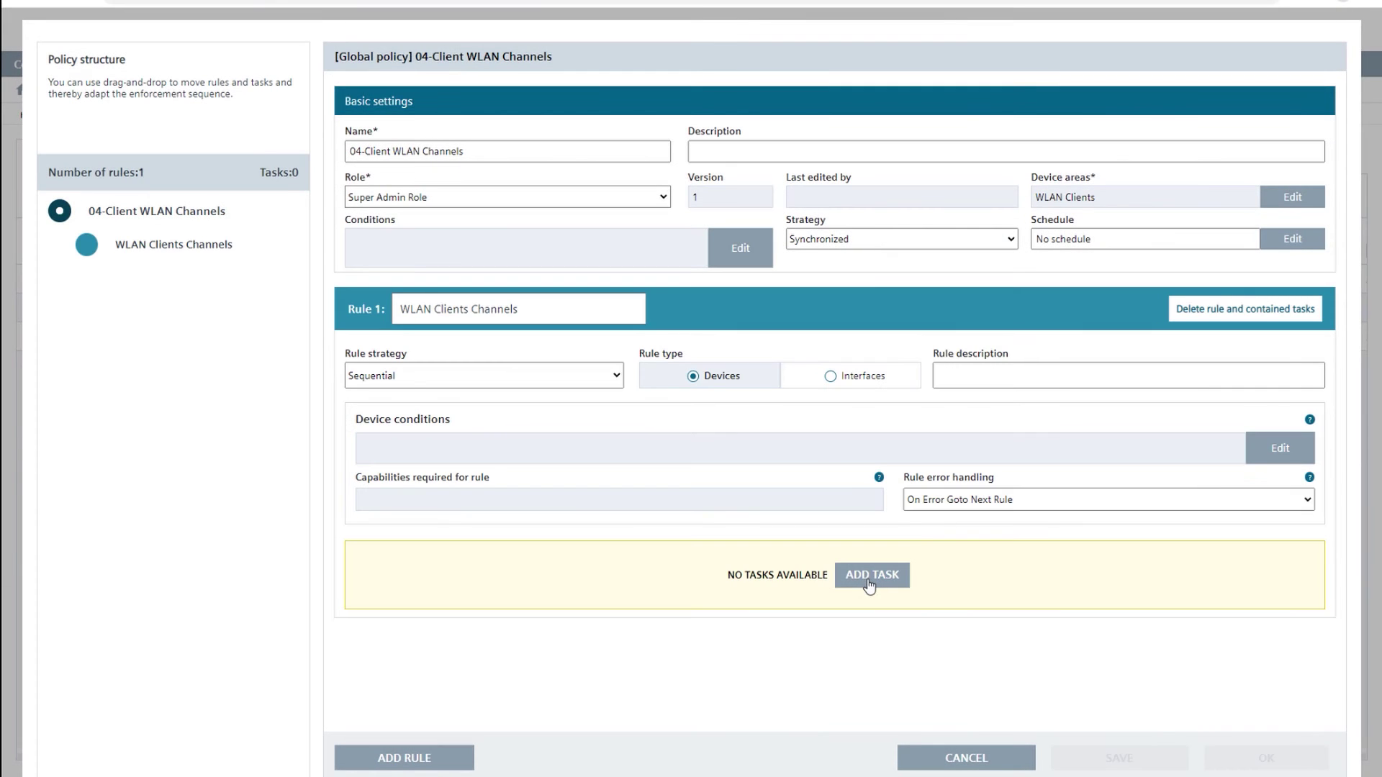
Add a Set WLAN Client basic task with Use allowed channels only set to Yes.
left_click(870, 576)
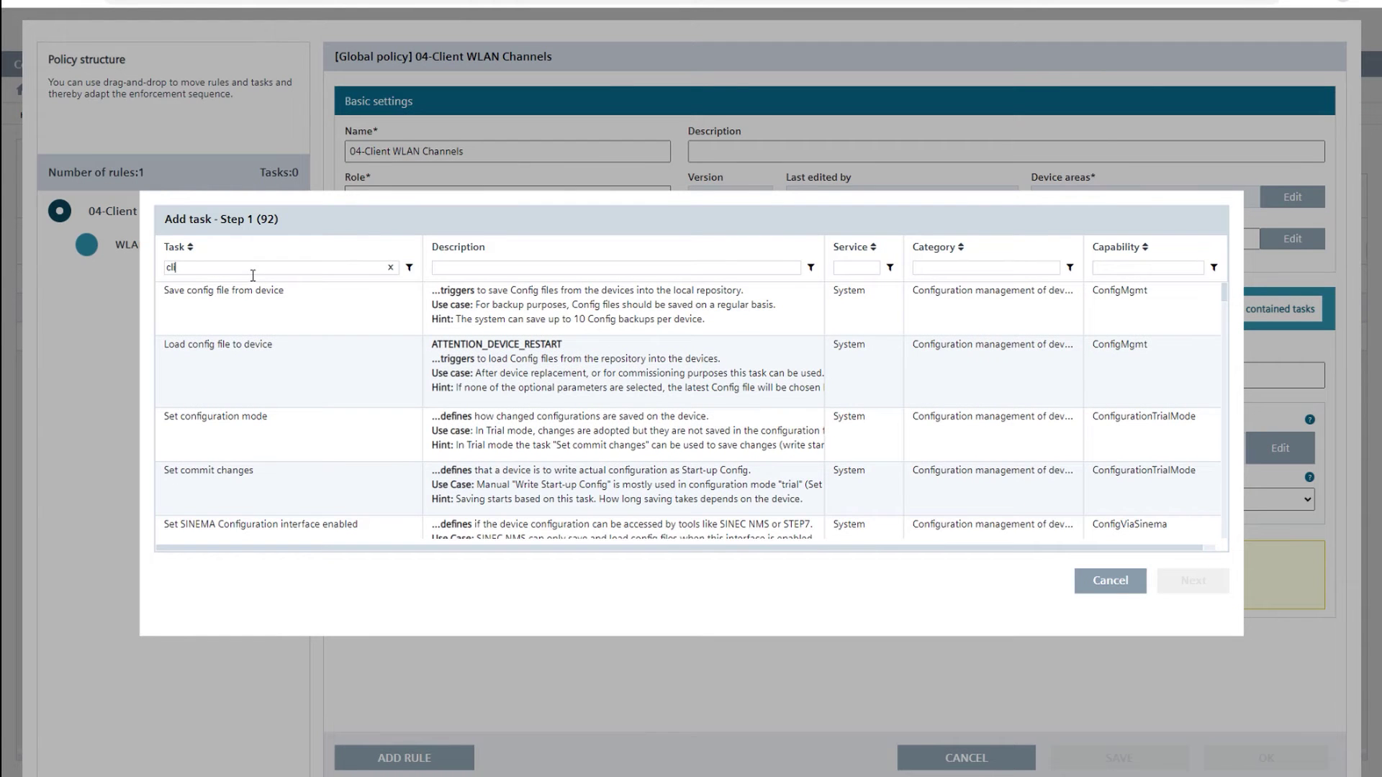
left_click(220, 301)
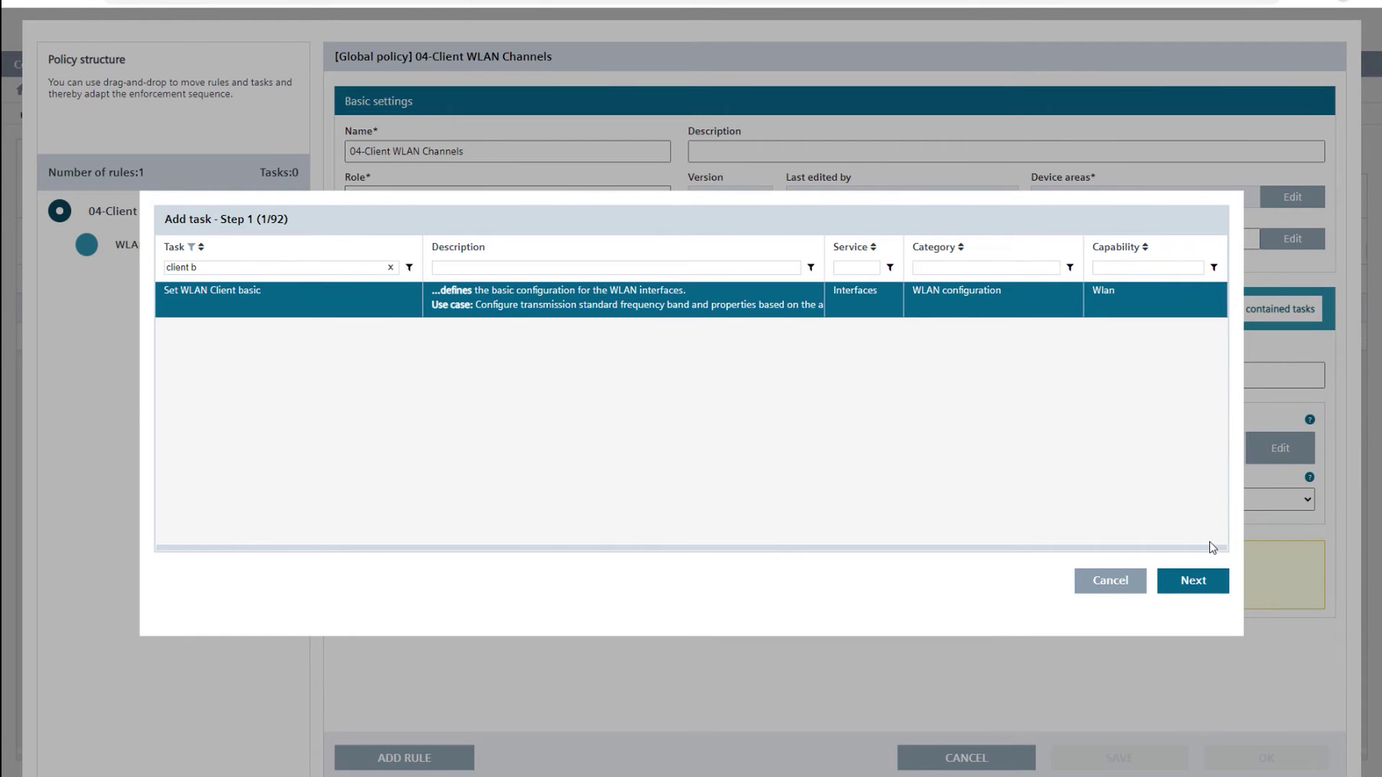
left_click(1193, 576)
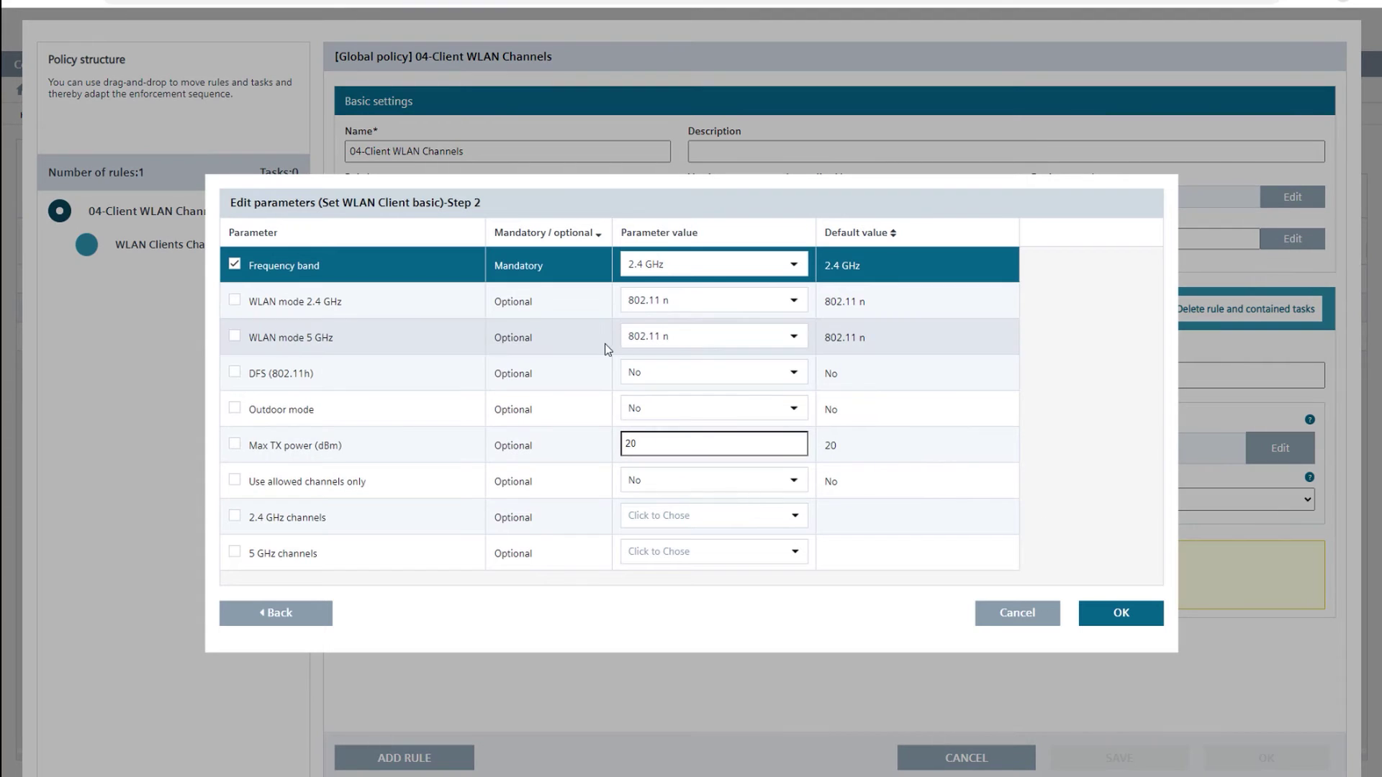
left_click(235, 481)
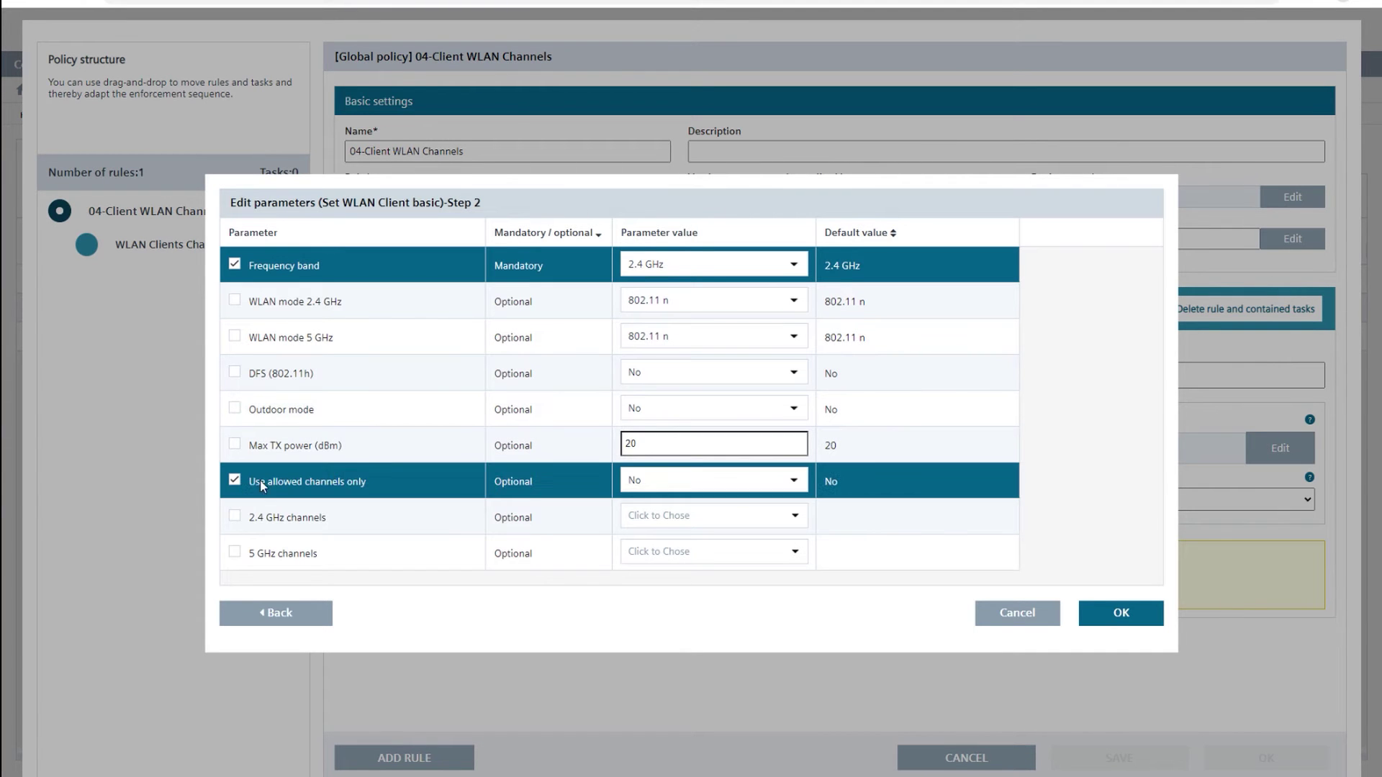
left_click(695, 485)
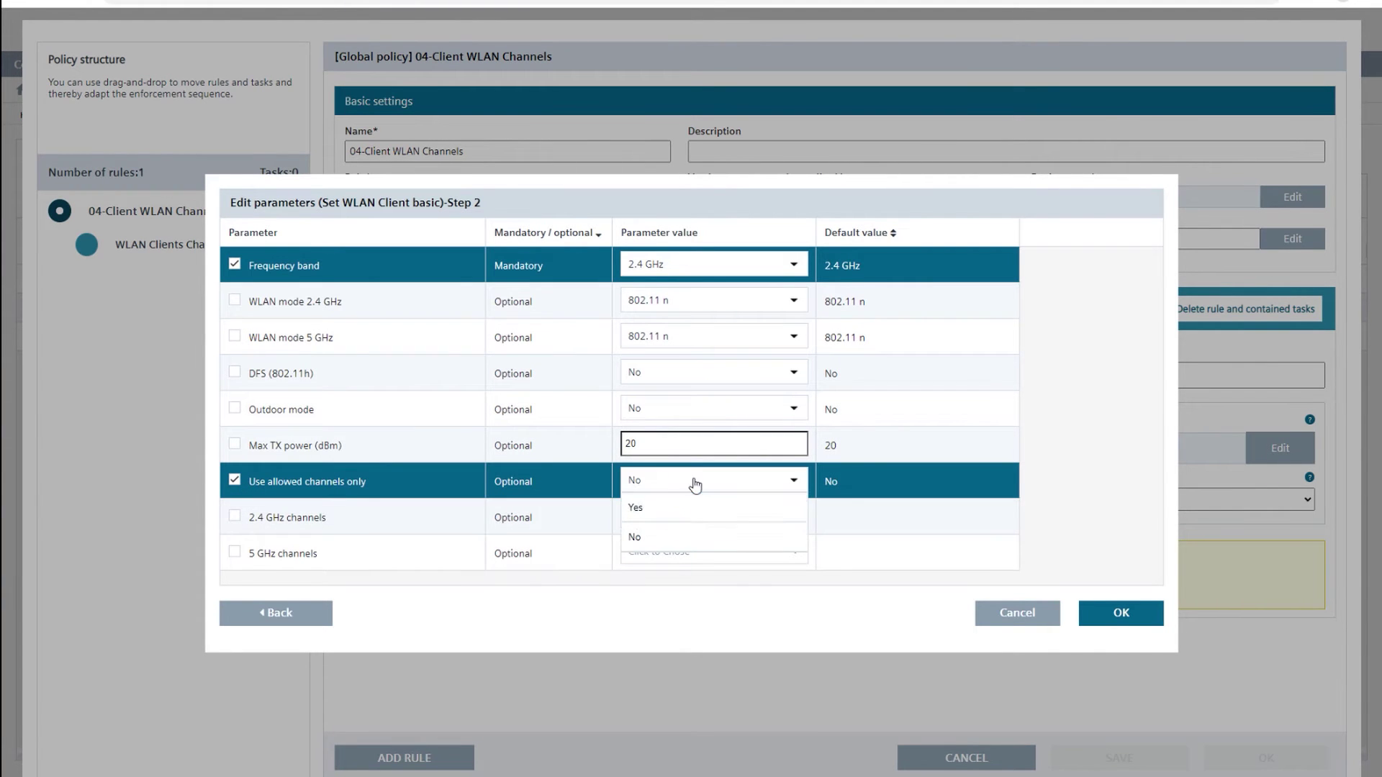
left_click(663, 507)
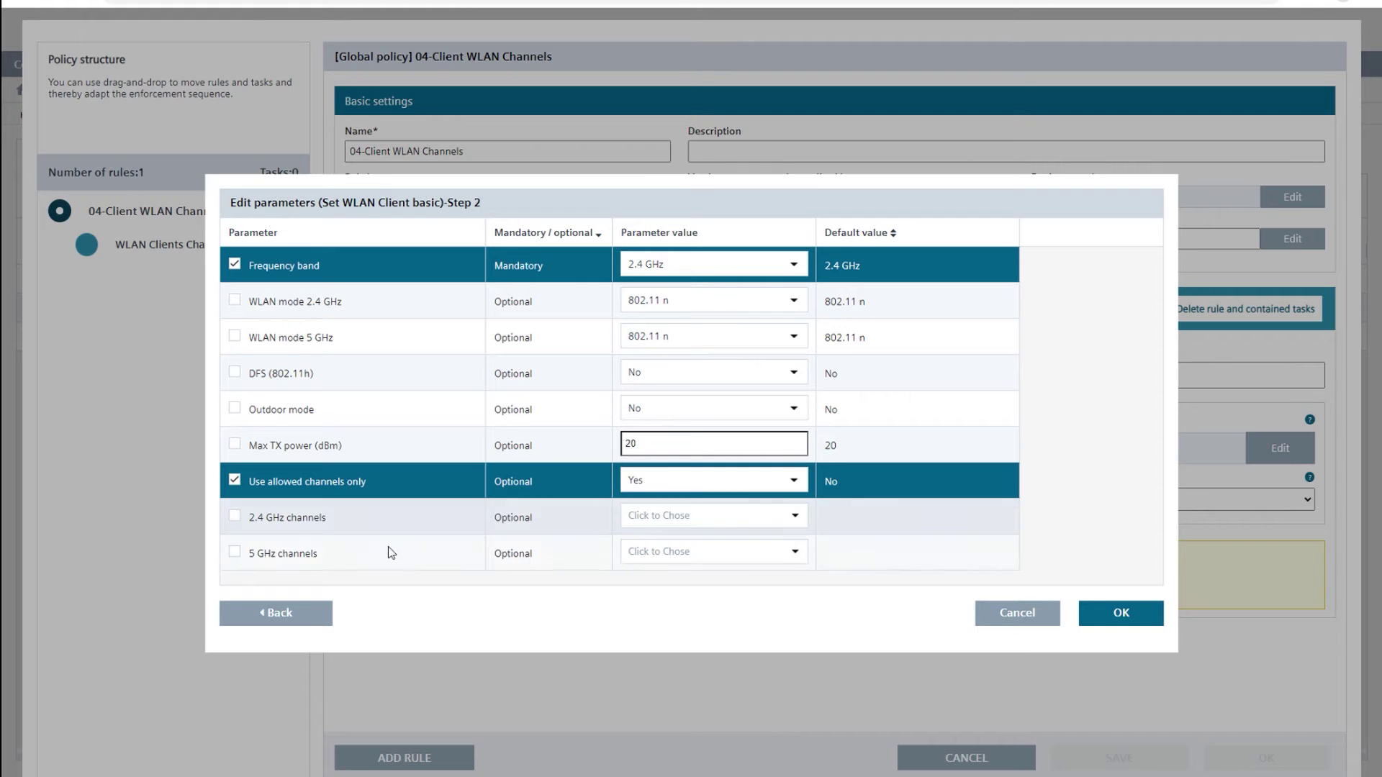
Set the task's 5 GHz channels to 36 and 40 and the frequency band to 5 GHz.
left_click(232, 551)
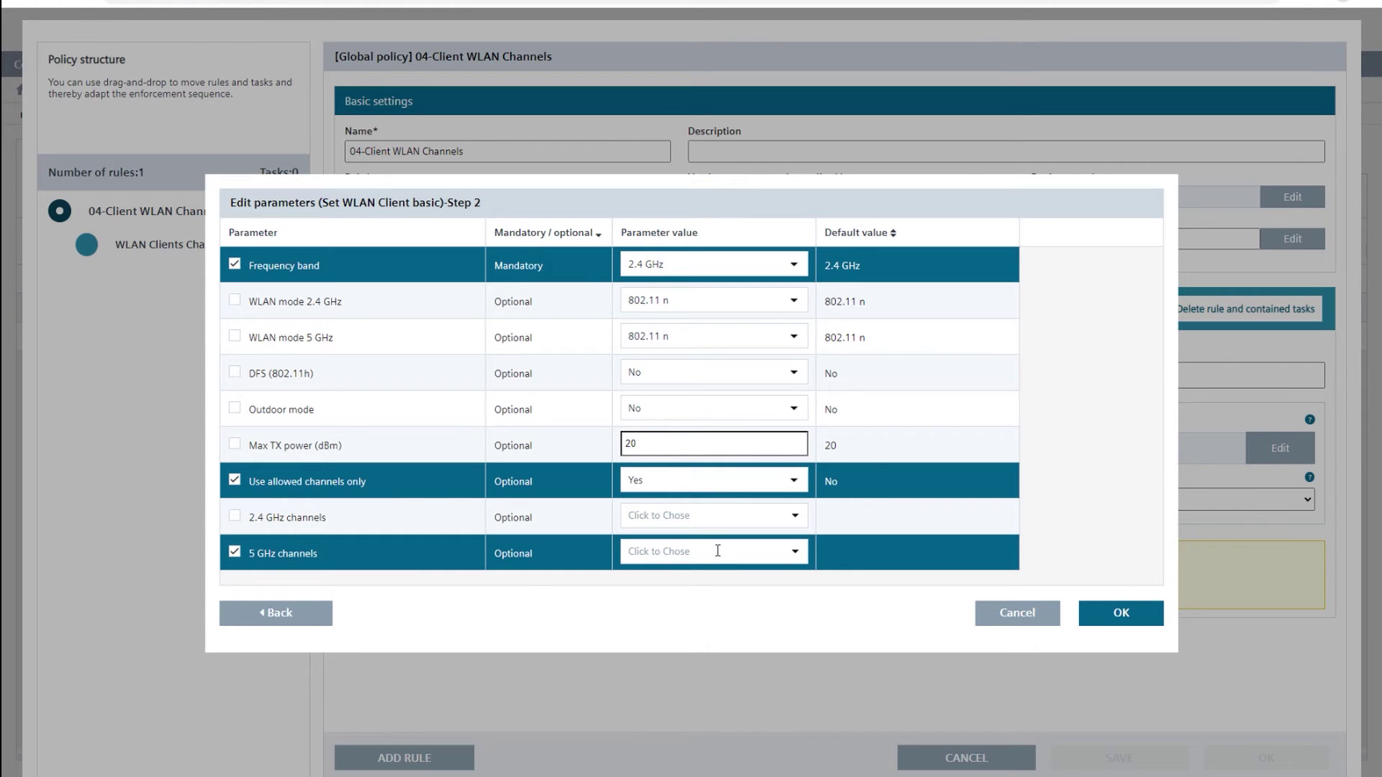
left_click(777, 552)
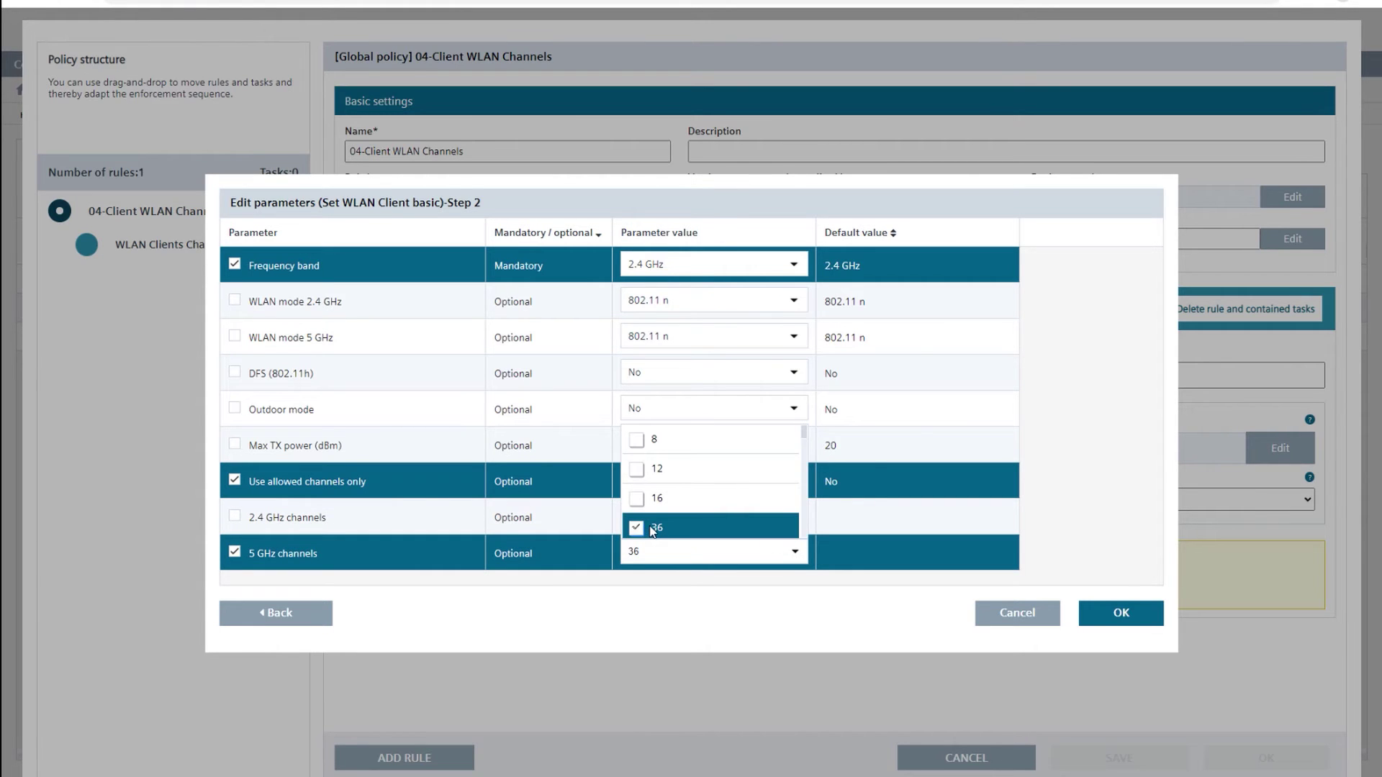
scroll(652, 529, "down", 1)
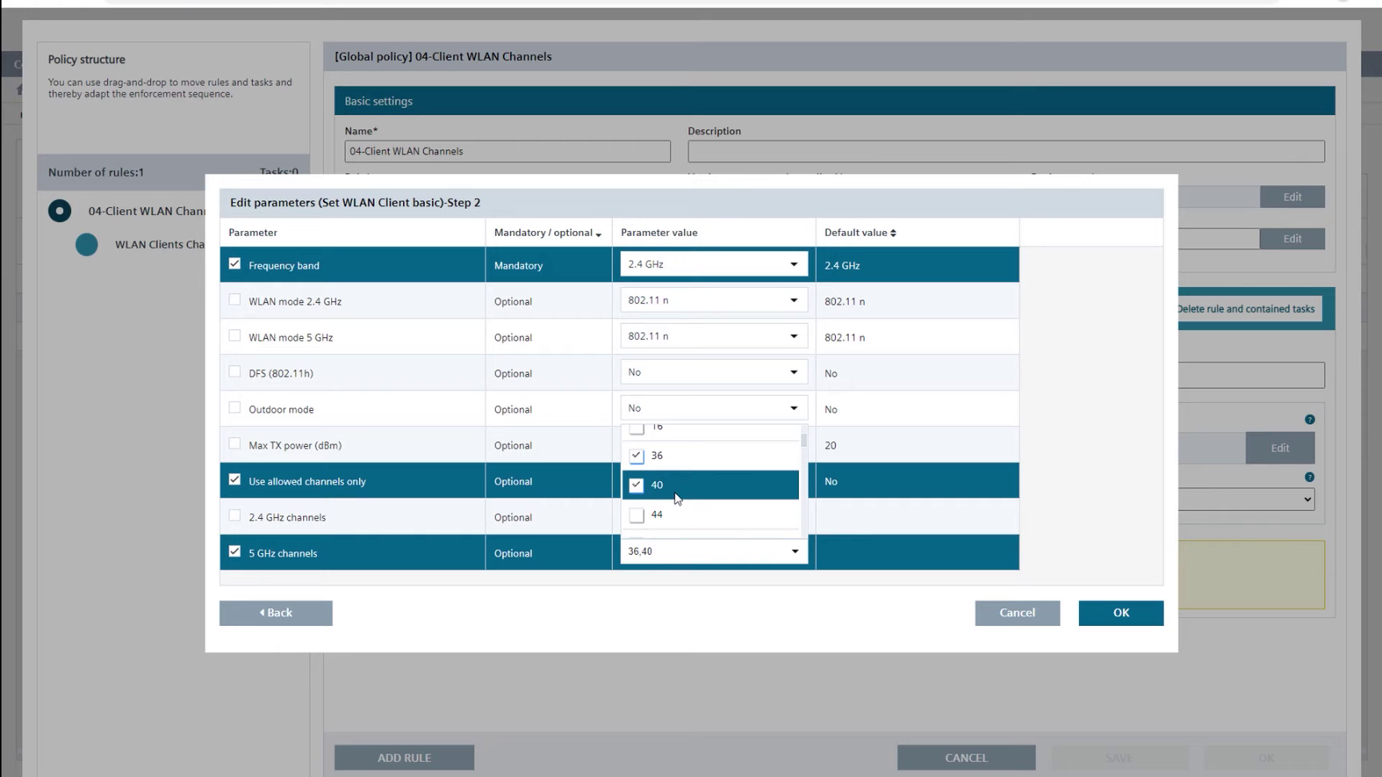
left_click(1107, 565)
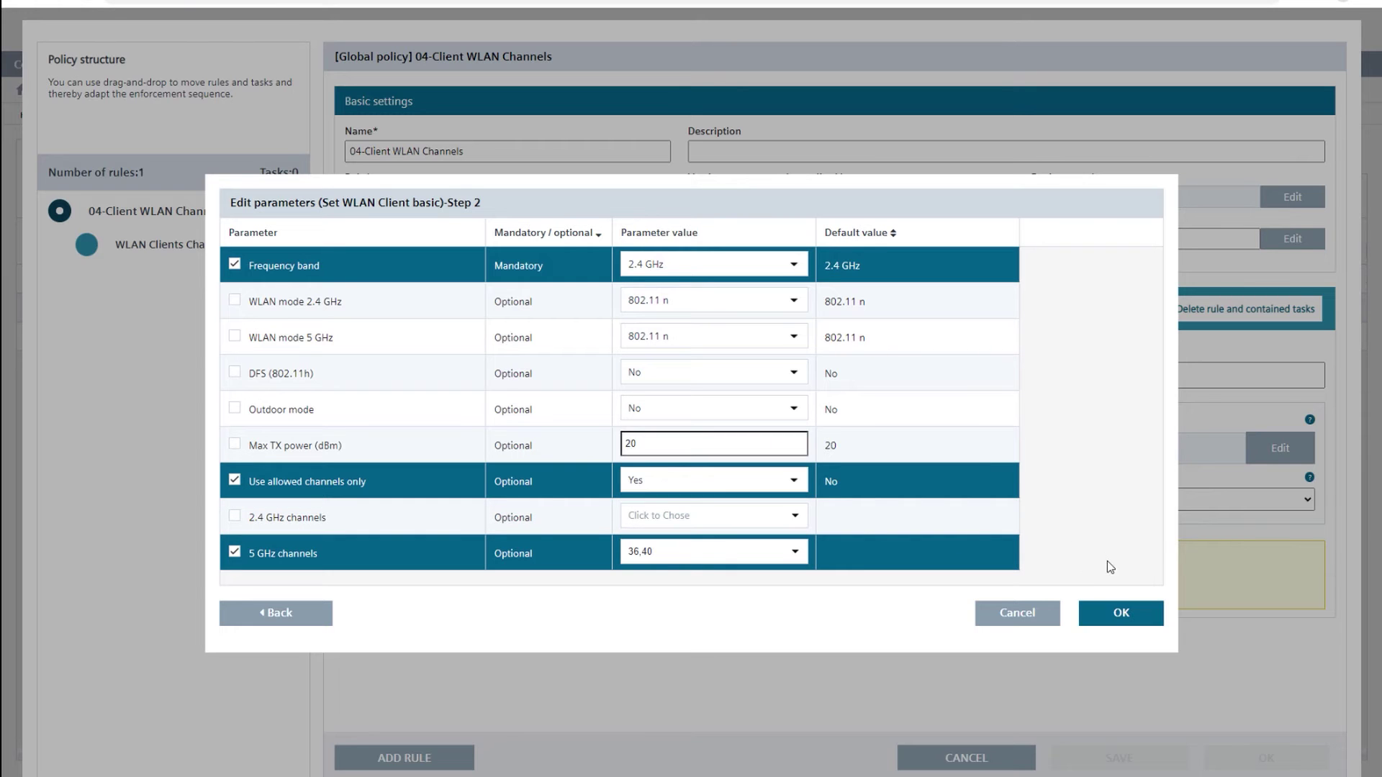
left_click(789, 265)
left_click(660, 322)
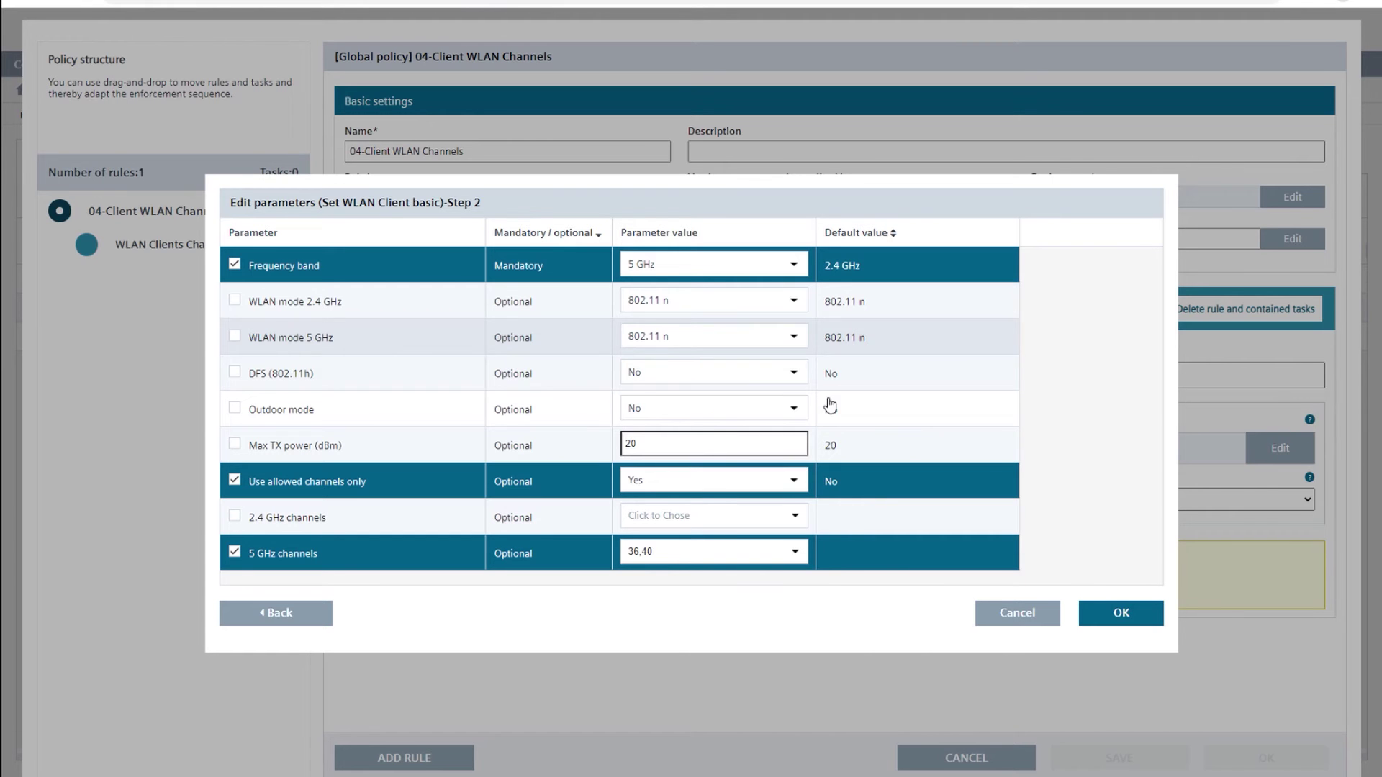
left_click(1142, 621)
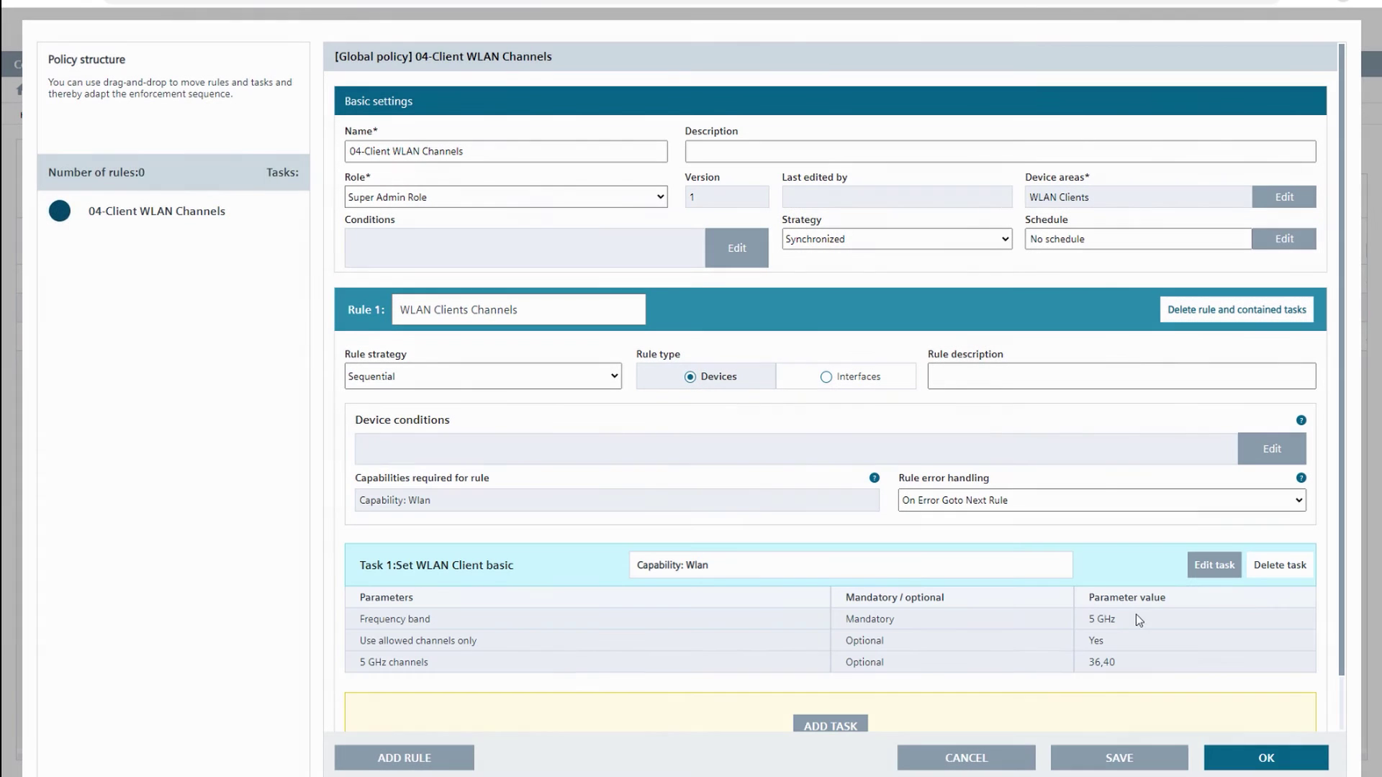
Save the 04-Client WLAN Channels policy and run a simulation of it.
left_click(1252, 761)
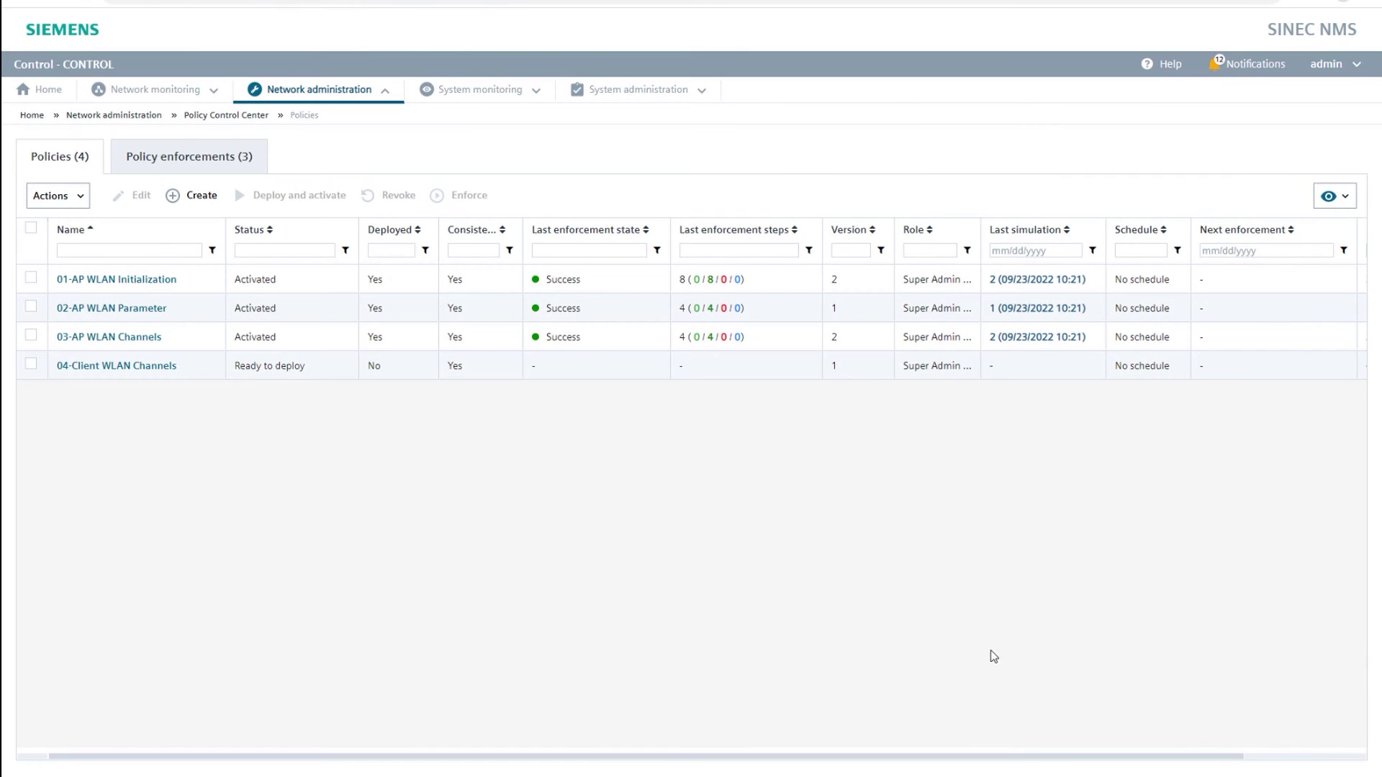
left_click(31, 365)
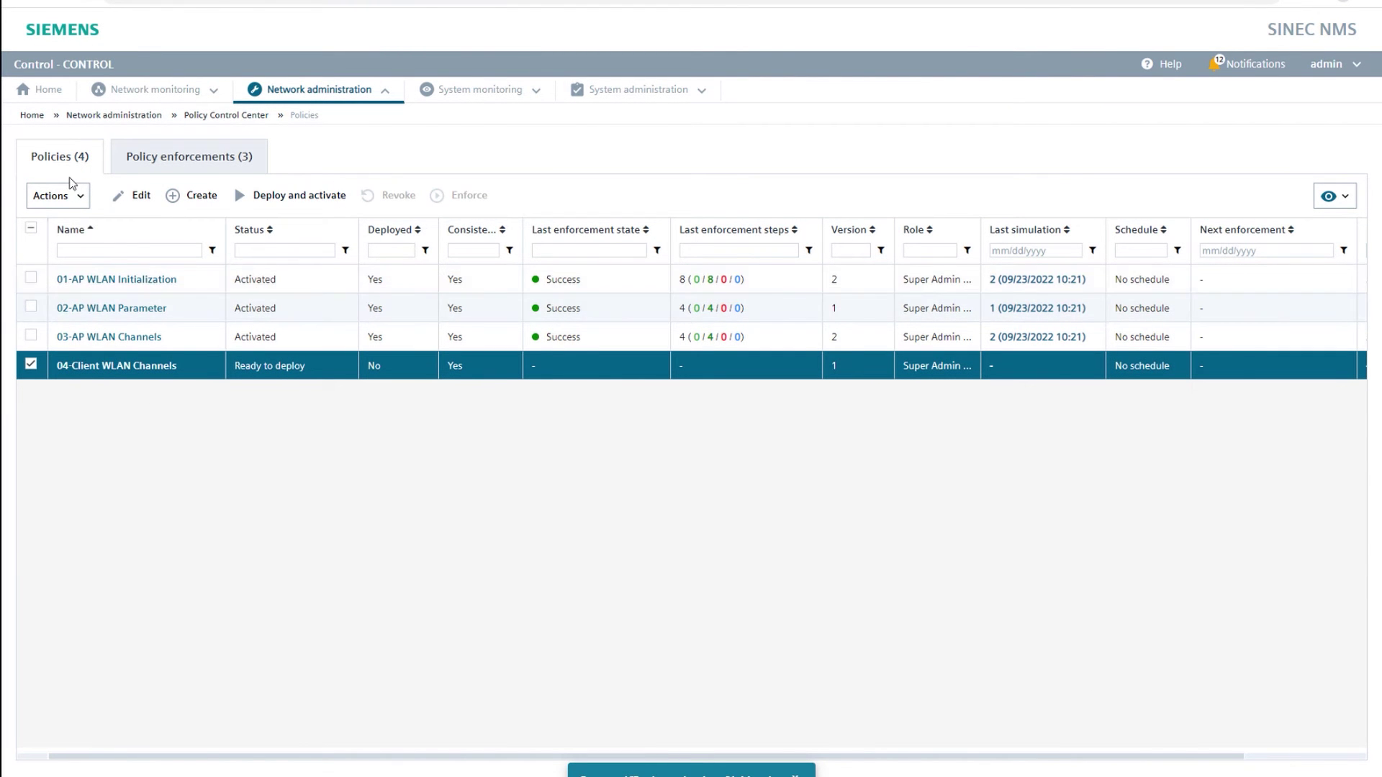
left_click(80, 205)
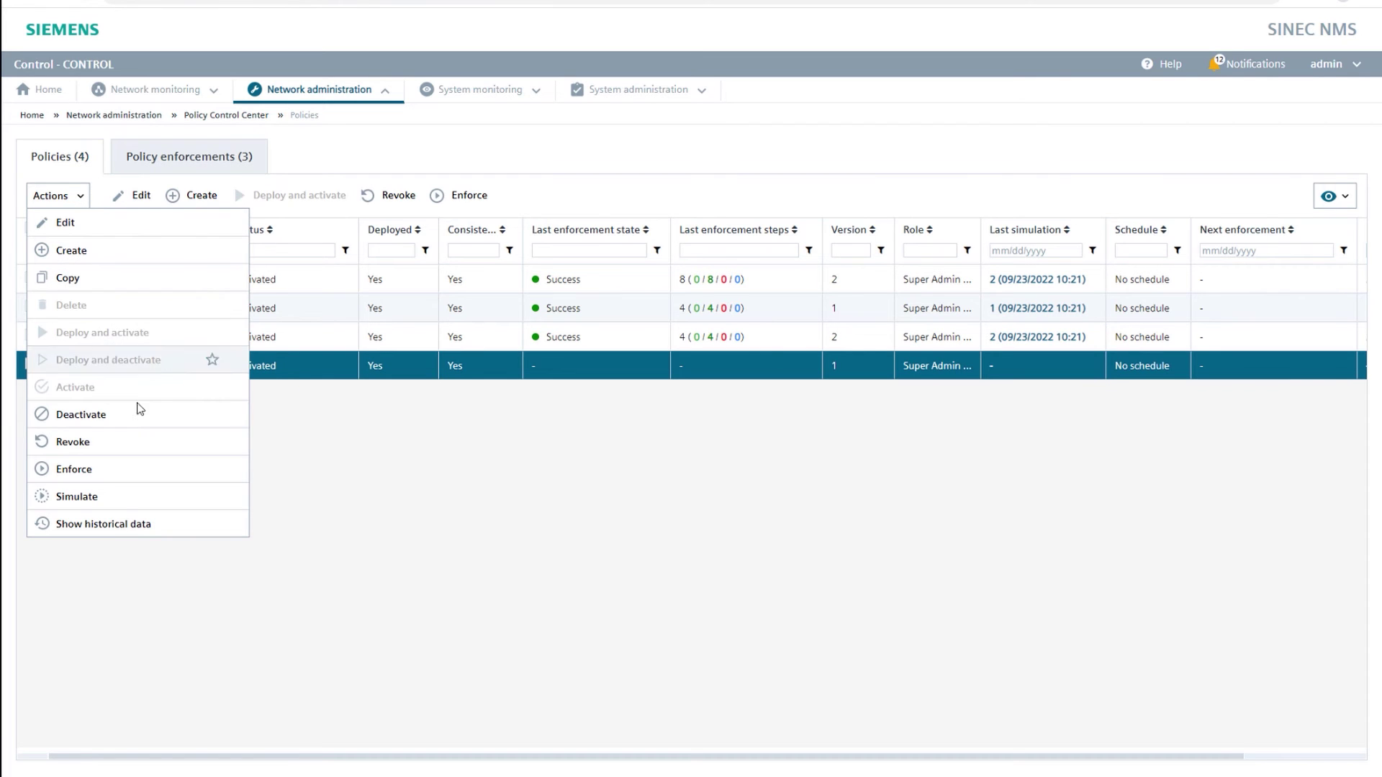
left_click(124, 504)
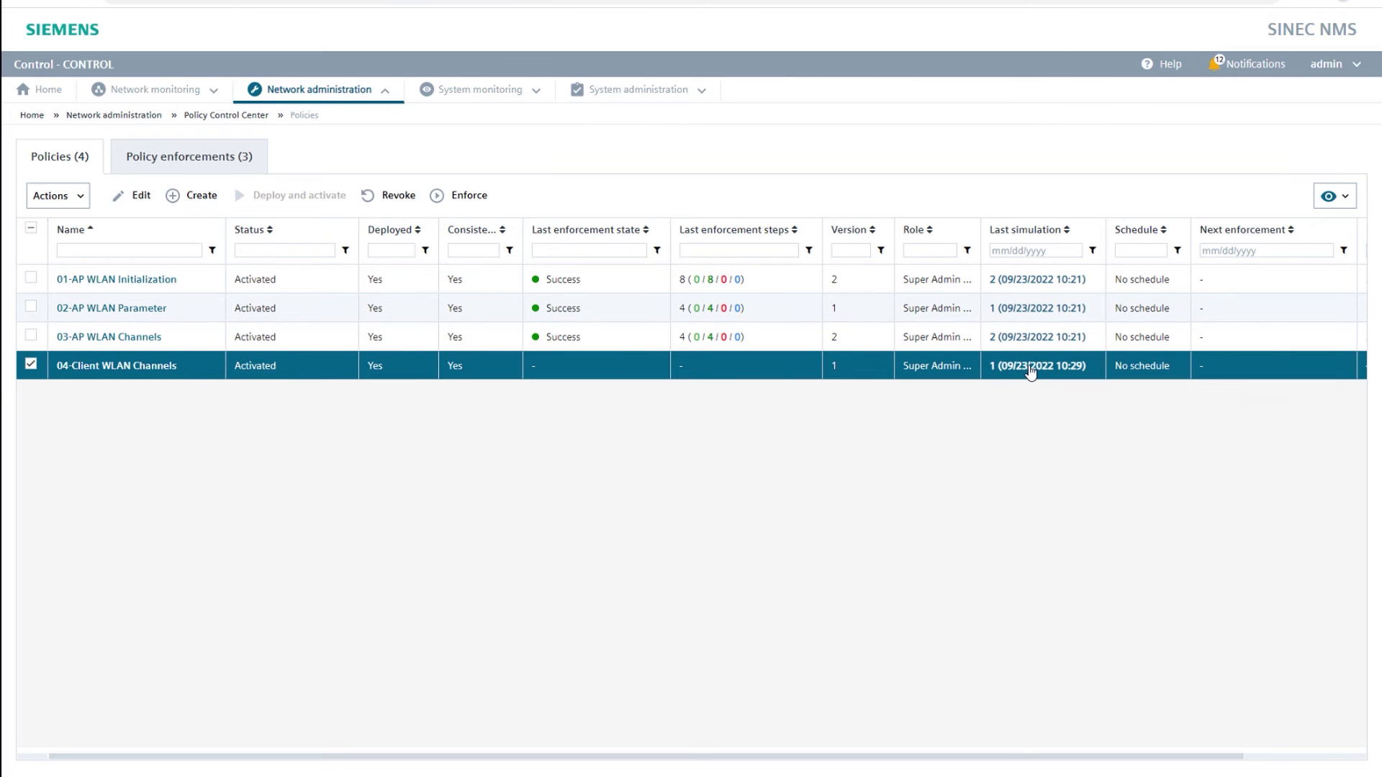
Review the latest simulation report showing two clients receiving 5 GHz channels 36,40.
left_click(1031, 367)
scroll(686, 416, "down", 5)
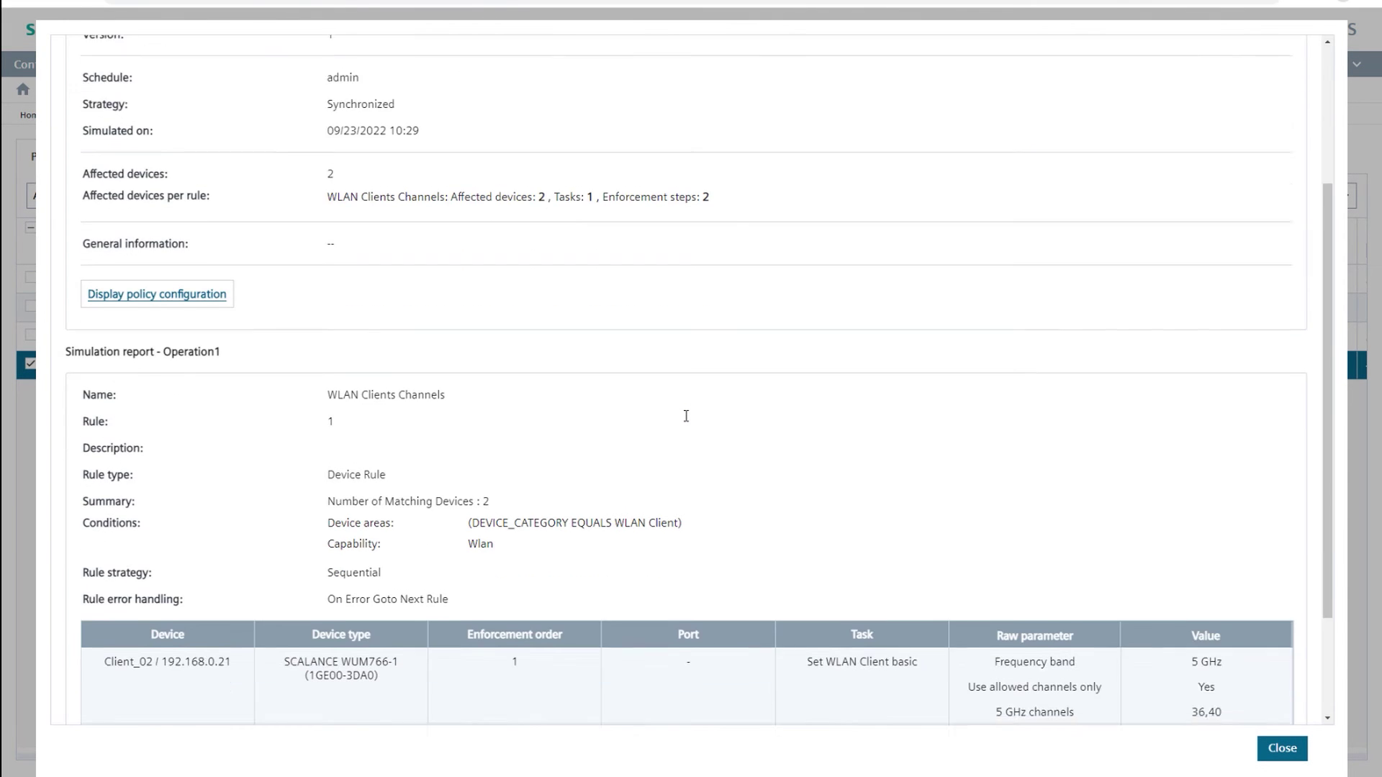
scroll(686, 416, "down", 3)
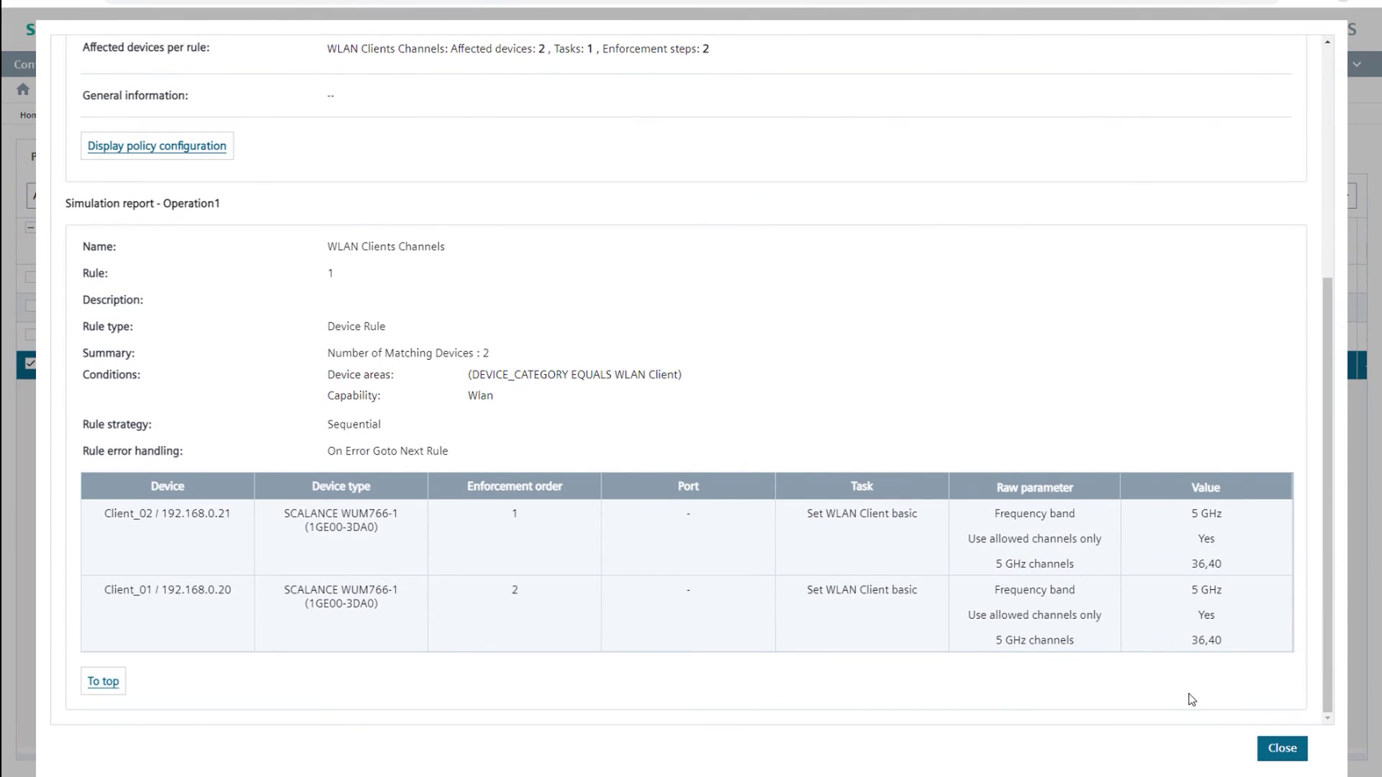
Enforce the 04-Client WLAN Channels policy on the devices.
left_click(1282, 749)
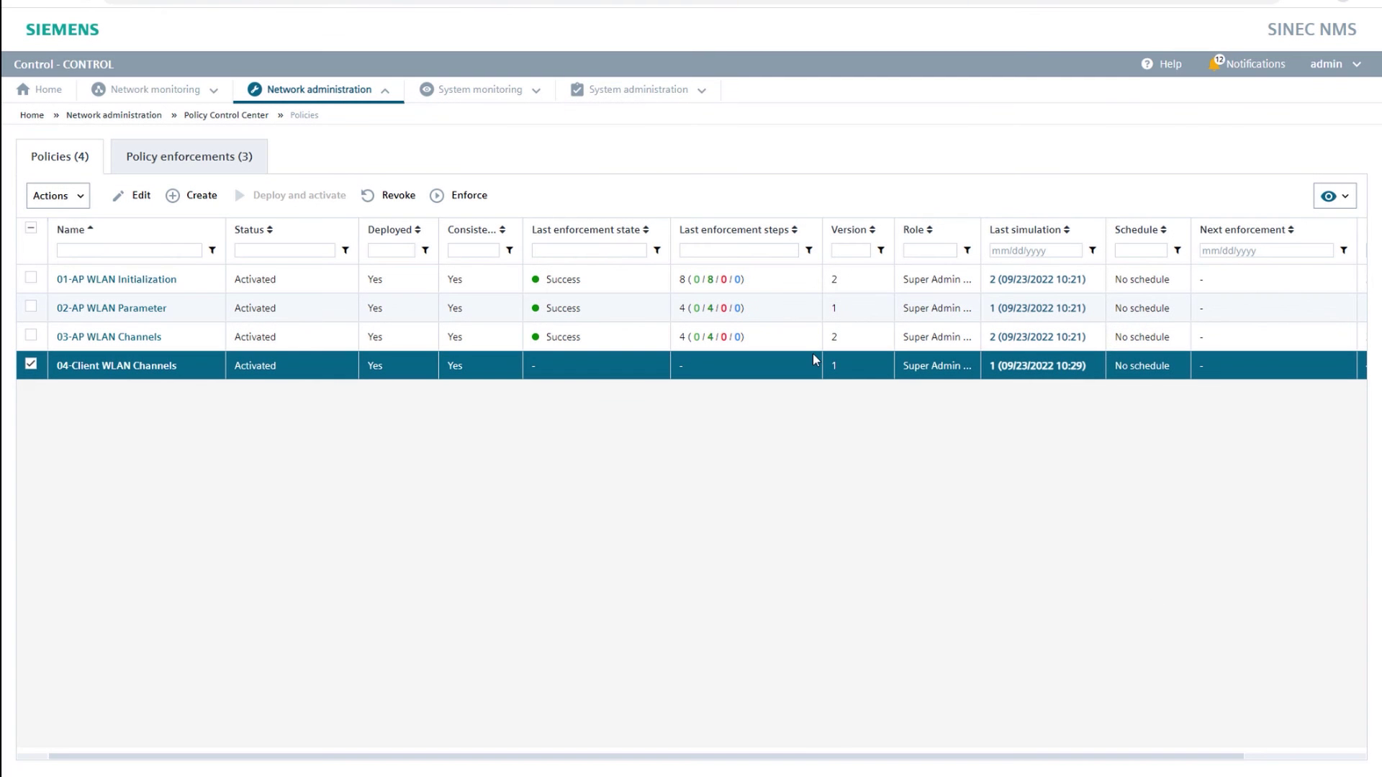
left_click(456, 204)
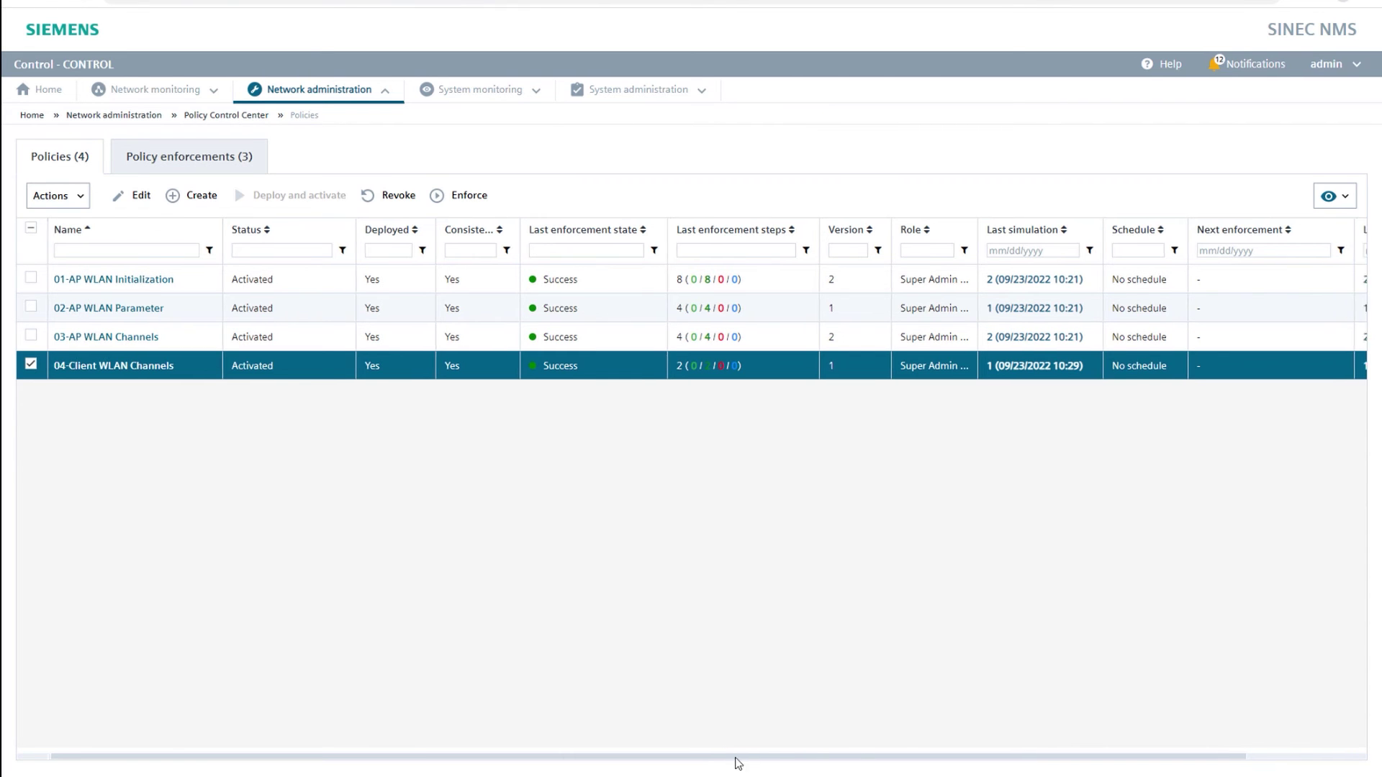
left_click_drag(737, 762, 993, 720)
Check the last enforcement report confirming channels 36,40 applied successfully on both clients.
left_click(1254, 368)
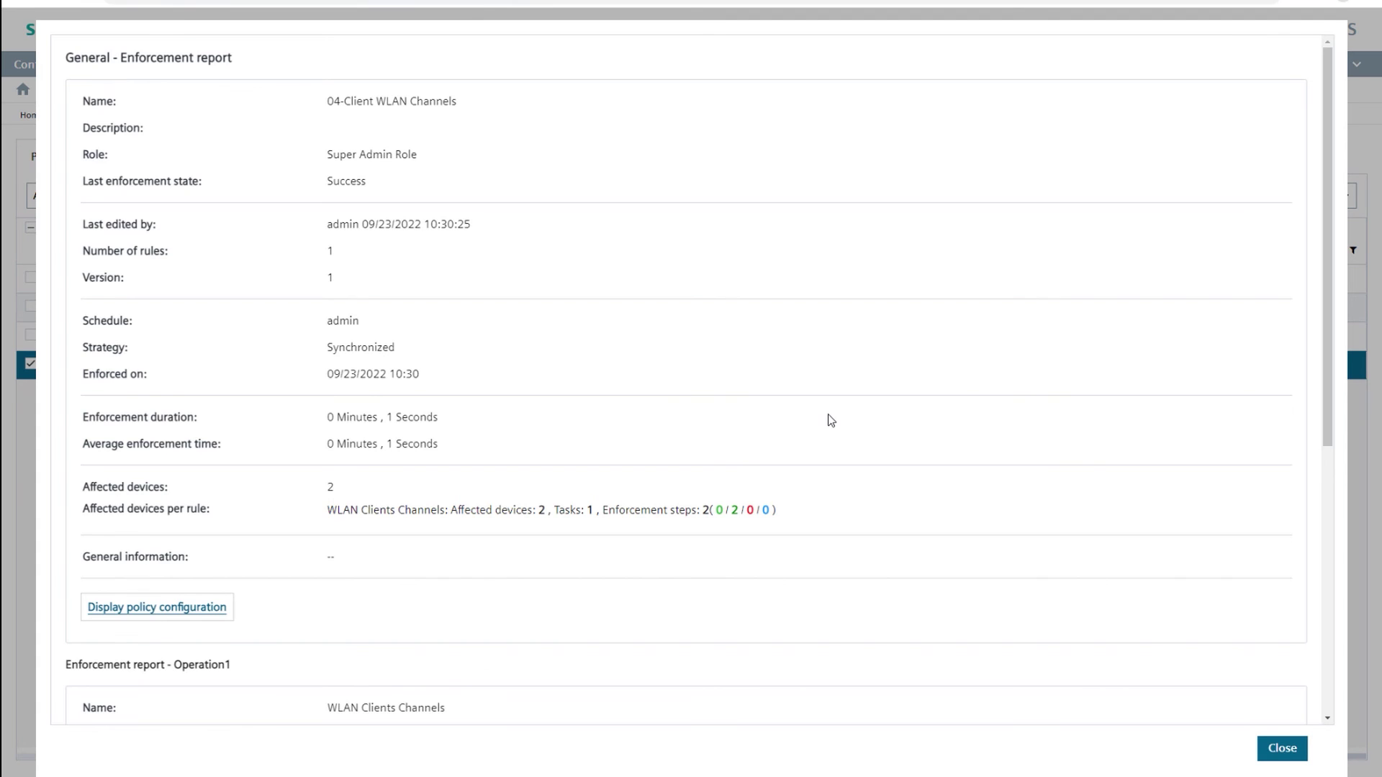
scroll(827, 419, "down", 4)
scroll(827, 423, "down", 4)
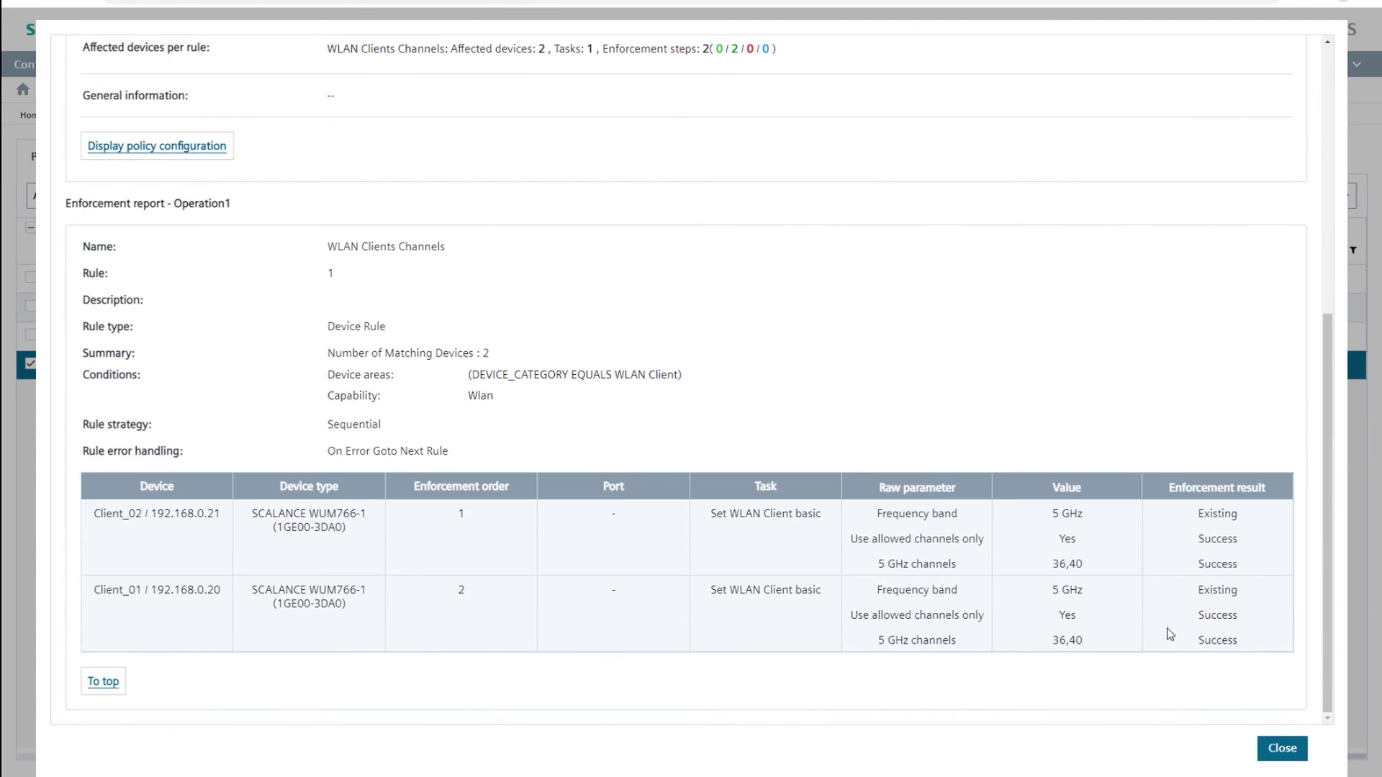